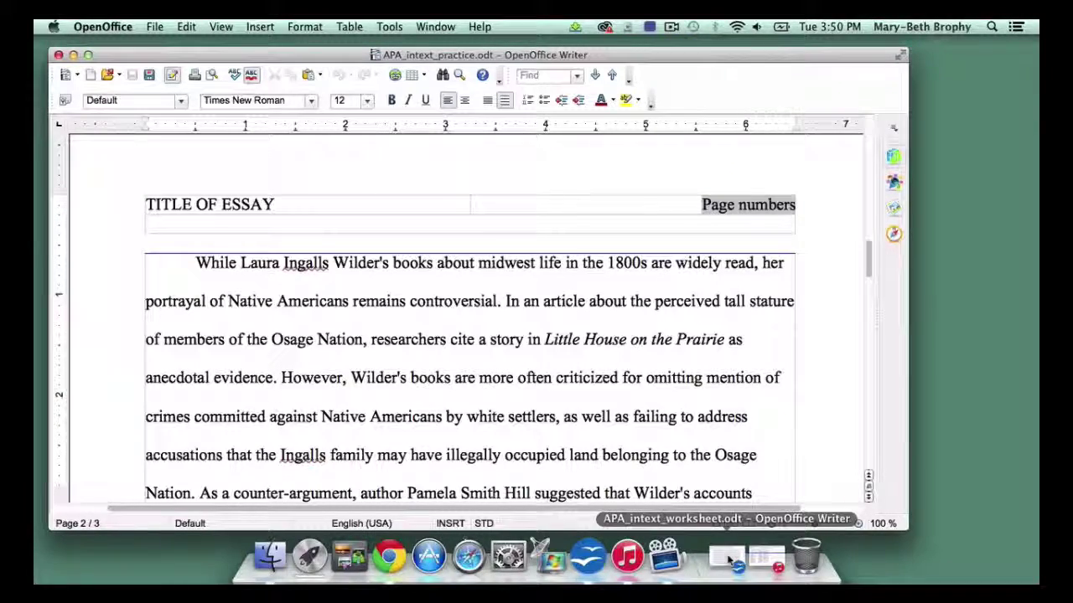
Restore the minimized APA_intext_worksheet.odt window from the Dock.
left_click(727, 559)
scroll(719, 495, "down", 15)
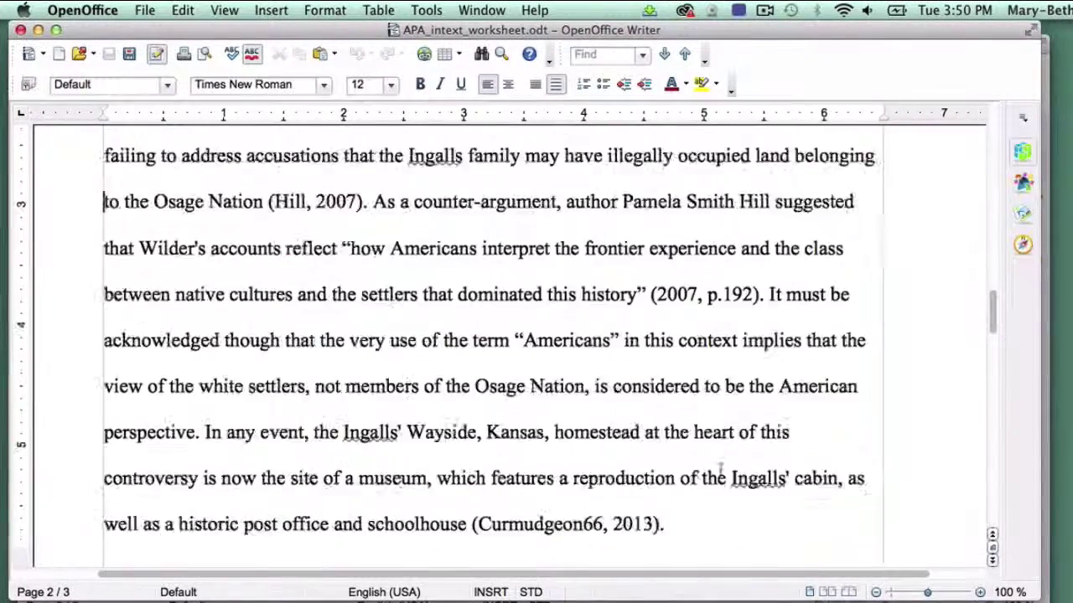
scroll(719, 470, "down", 8)
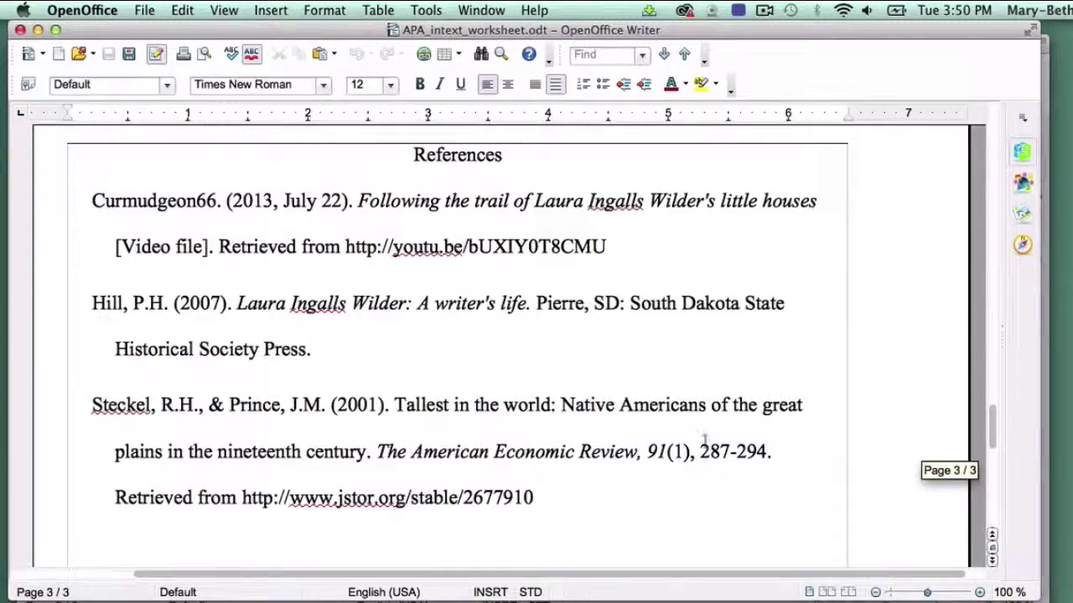
scroll(601, 268, "up", 15)
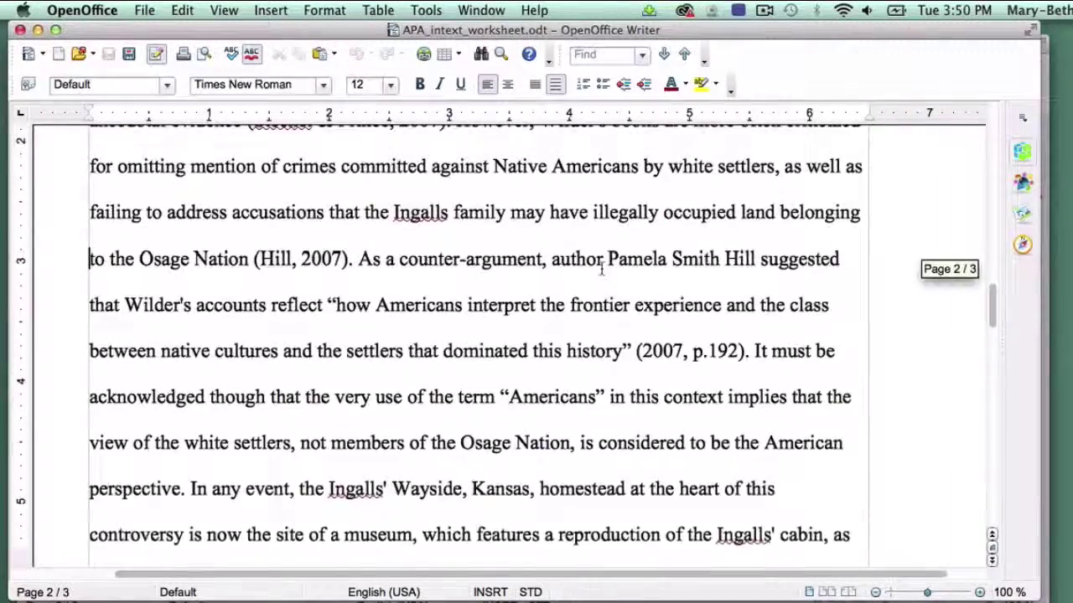
scroll(601, 268, "up", 5)
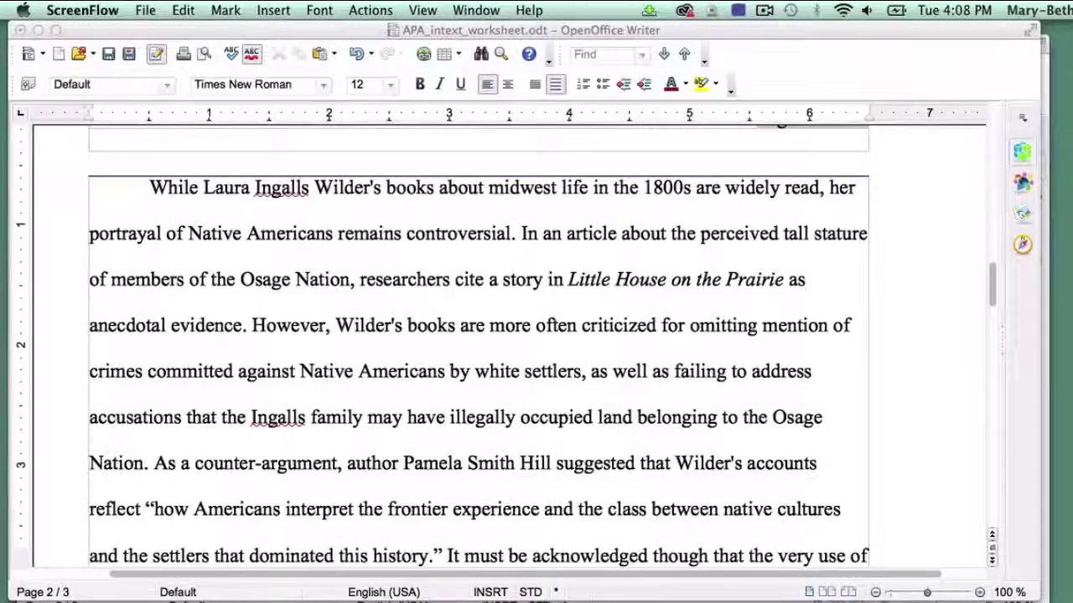
scroll(940, 440, "down", 1)
scroll(940, 439, "down", 6)
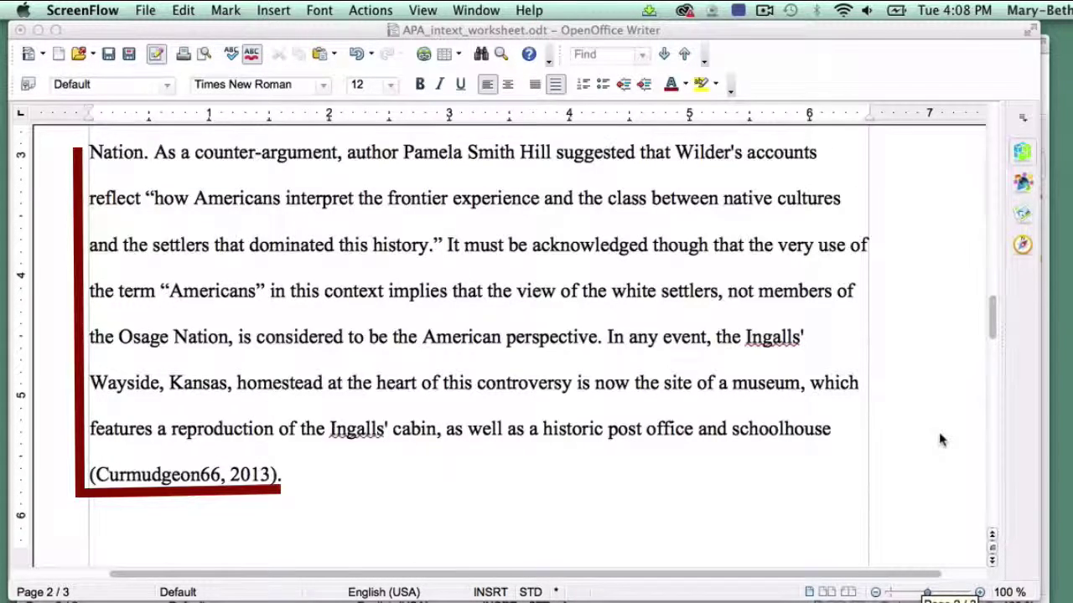
scroll(938, 431, "up", 3)
scroll(939, 432, "up", 5)
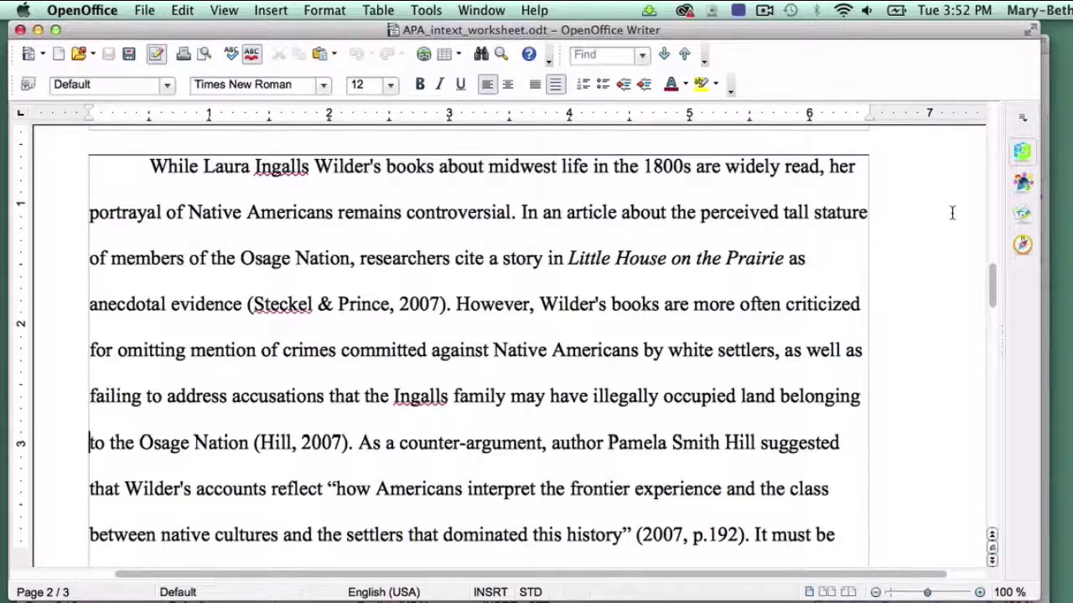
Minimize the worksheet and scroll down through APA_intext_practice.odt.
left_click(37, 30)
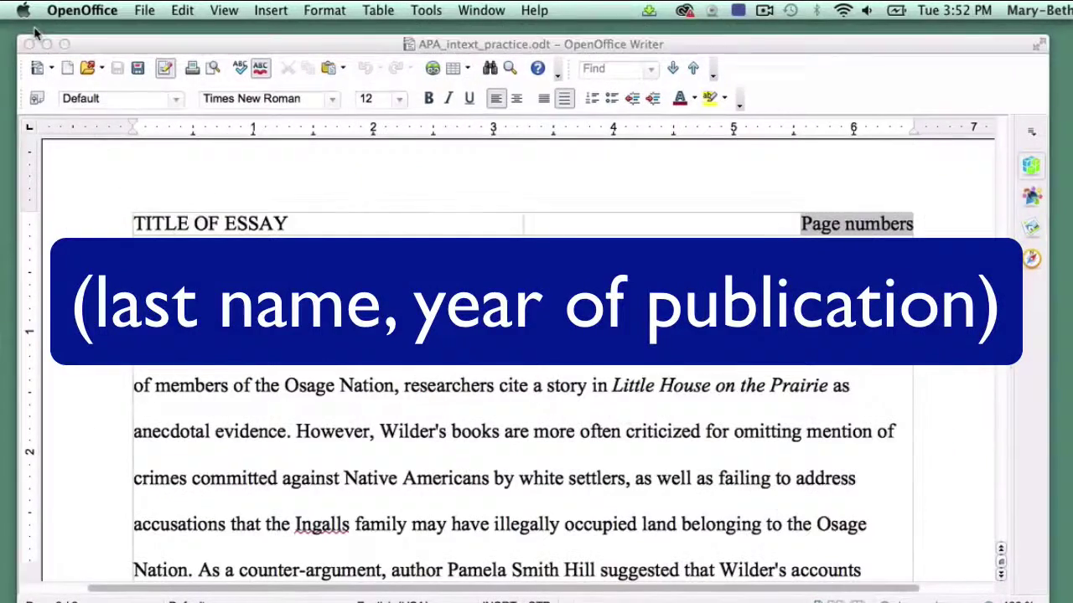
scroll(731, 430, "down", 3)
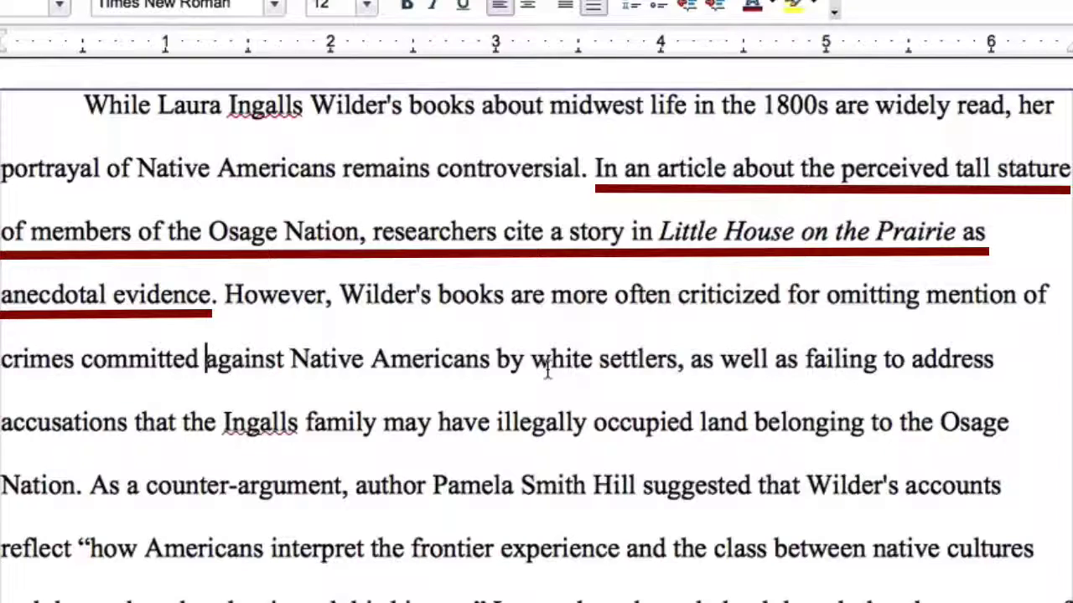
Insert (Steckel & Prince, 2007) after "anecdotal evidence" before the period.
left_click(212, 295)
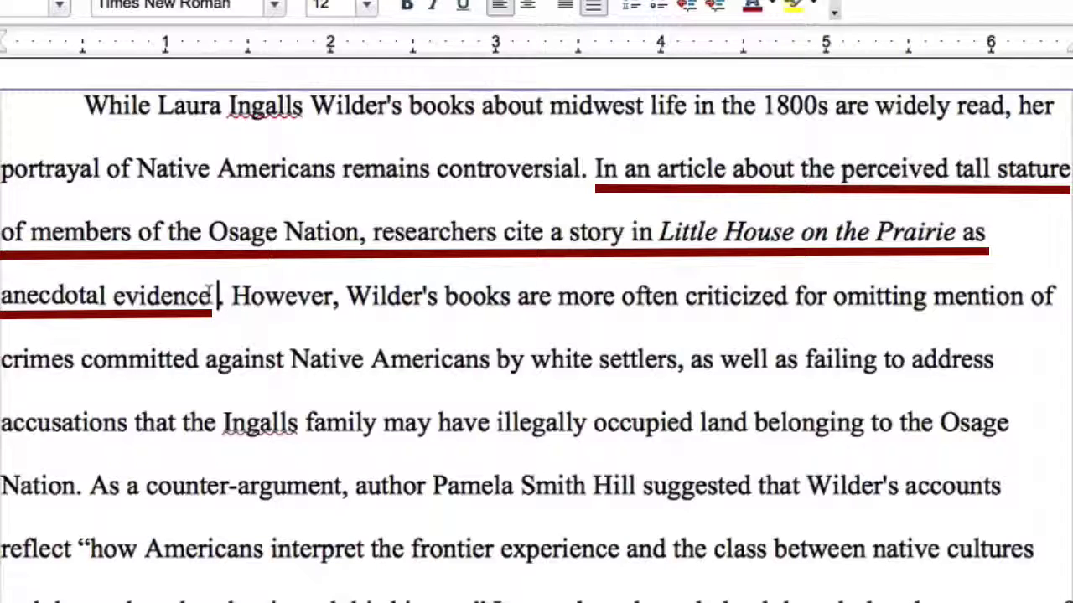
type("(")
type("Steck")
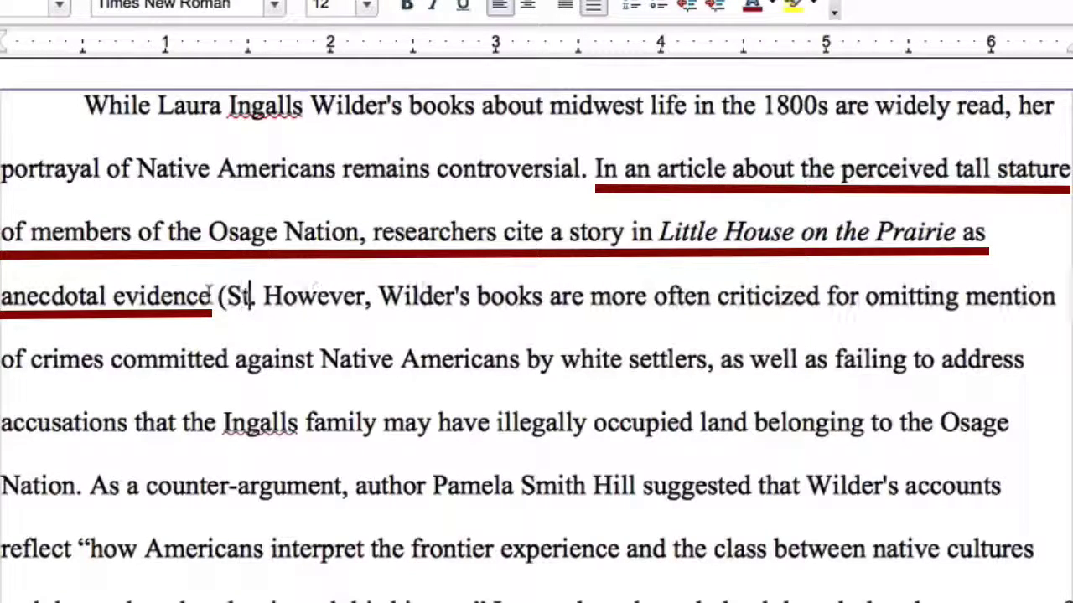
type("el & ")
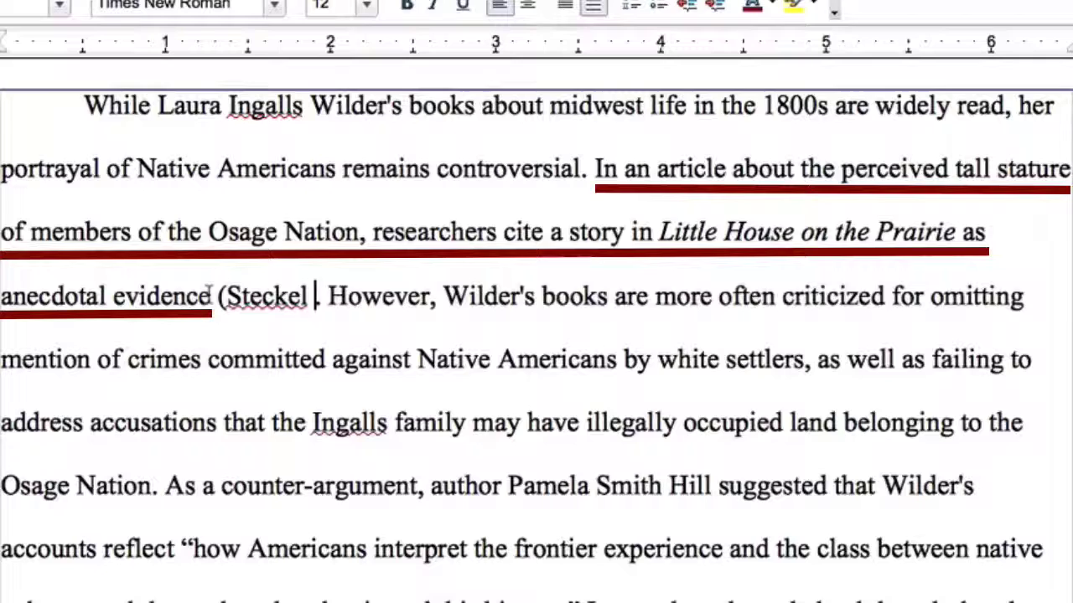
type("Prince, 2")
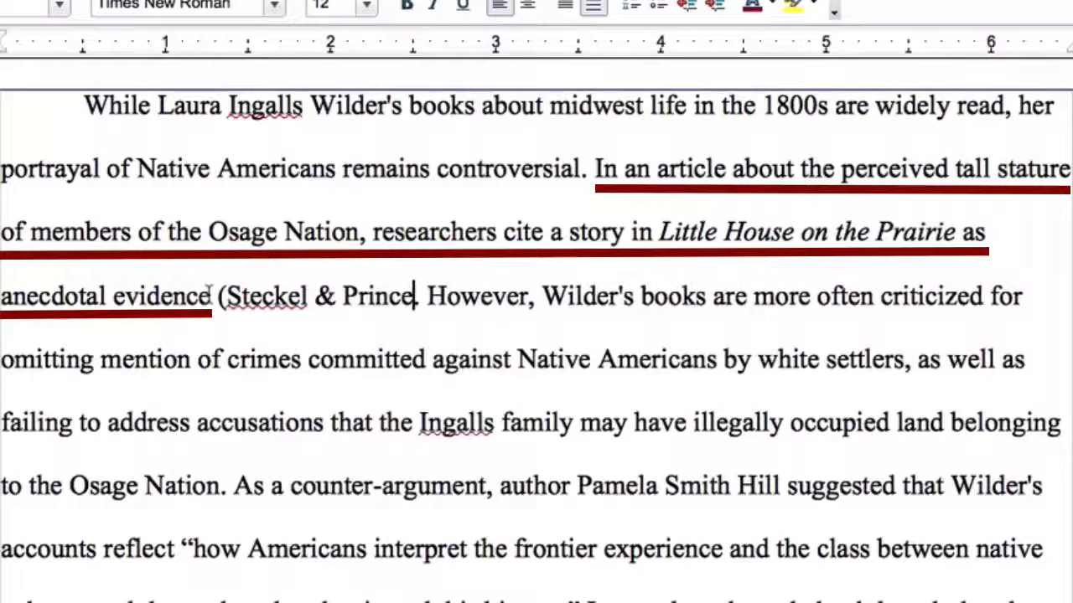
type("007)")
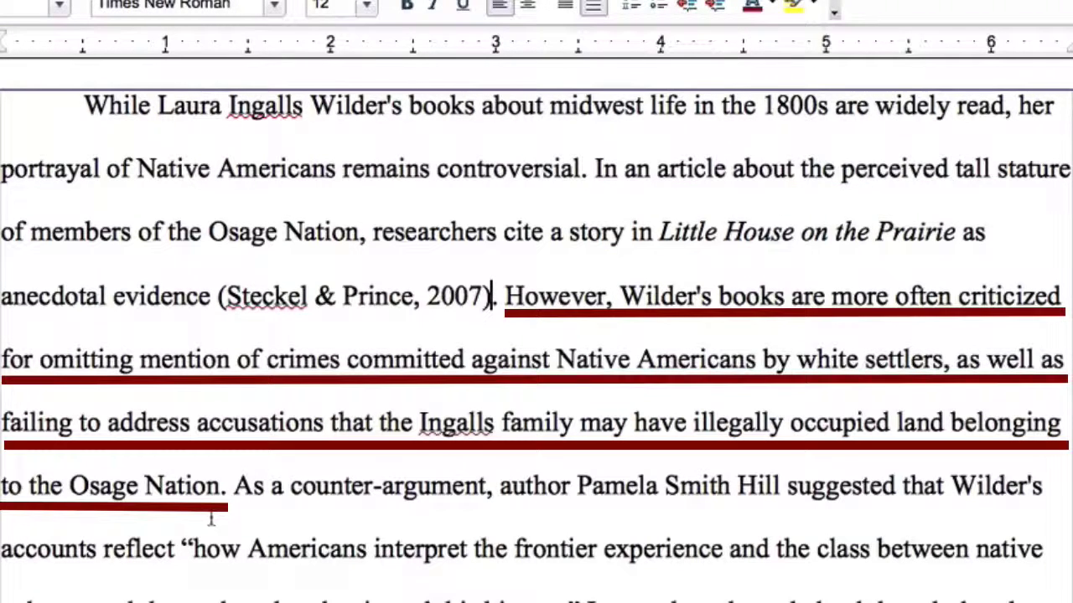
Insert (Hill, 2007) after "Osage Nation" before the sentence's period.
left_click(223, 486)
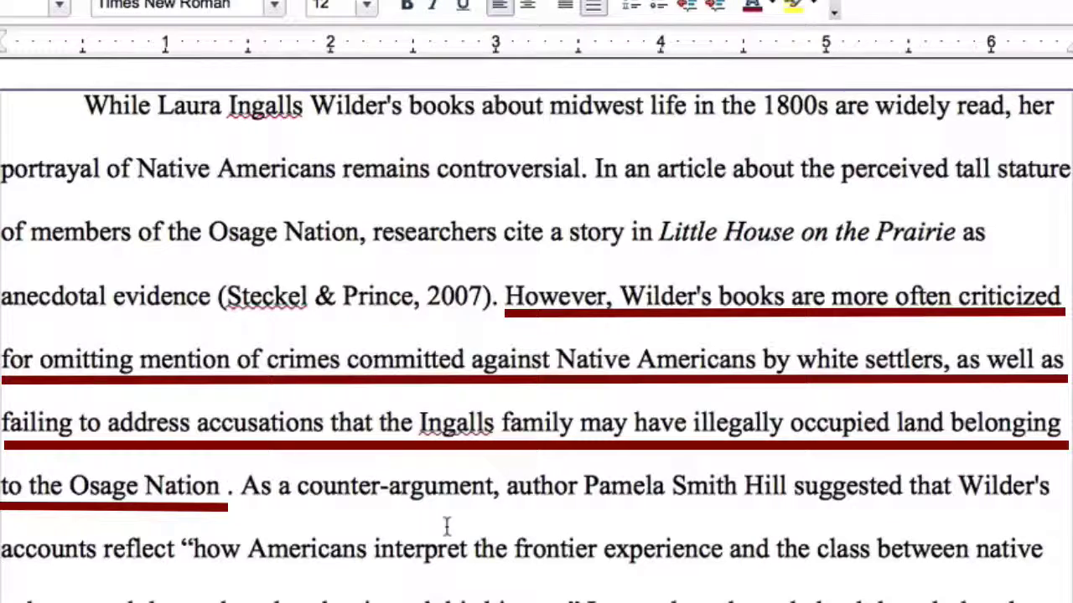
type("(Hill")
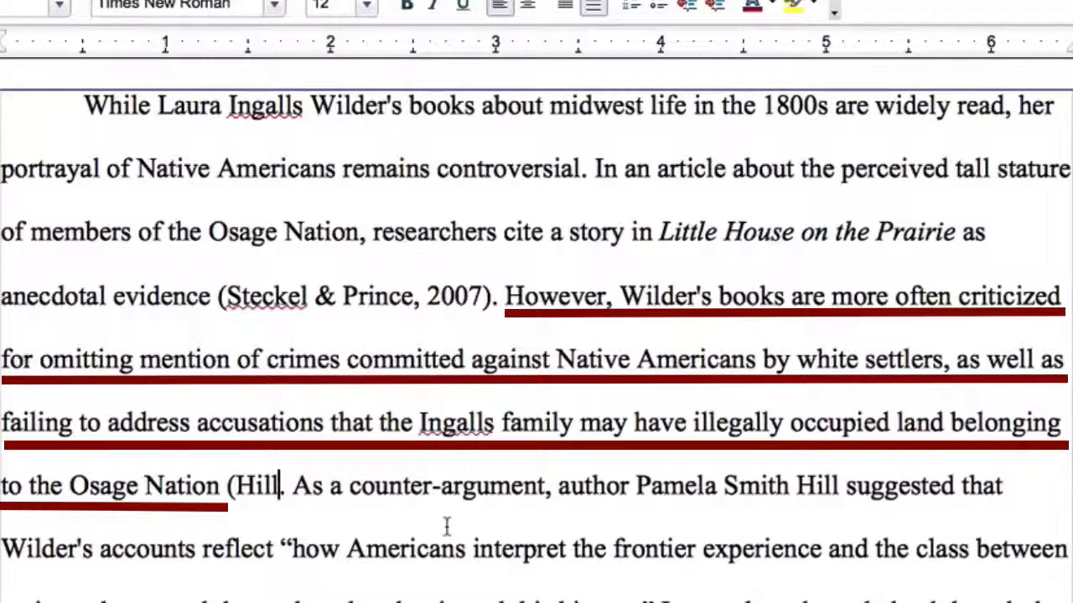
type(", 200")
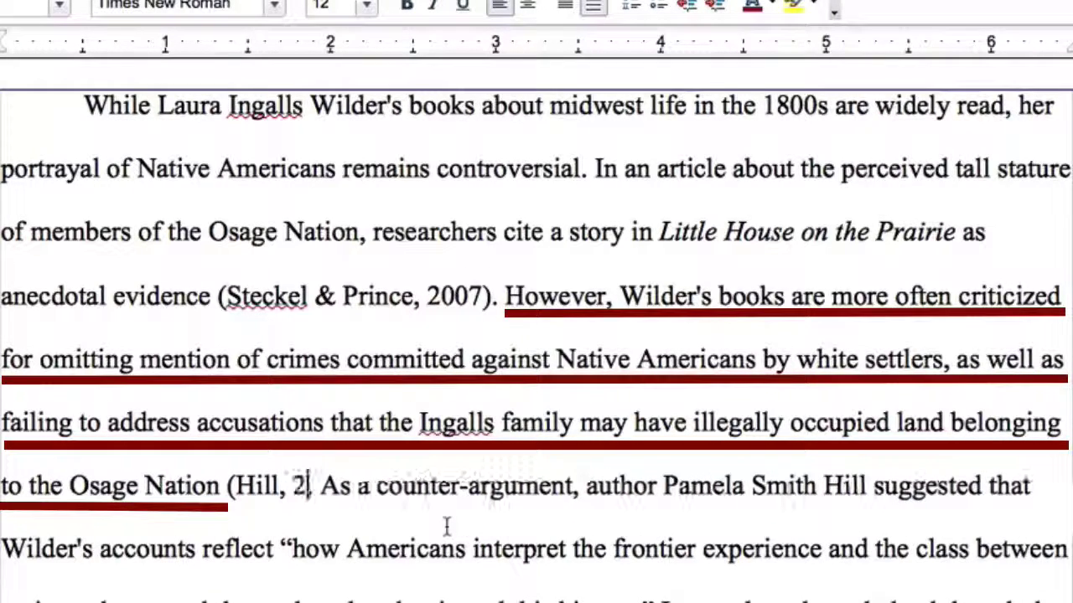
type("7)")
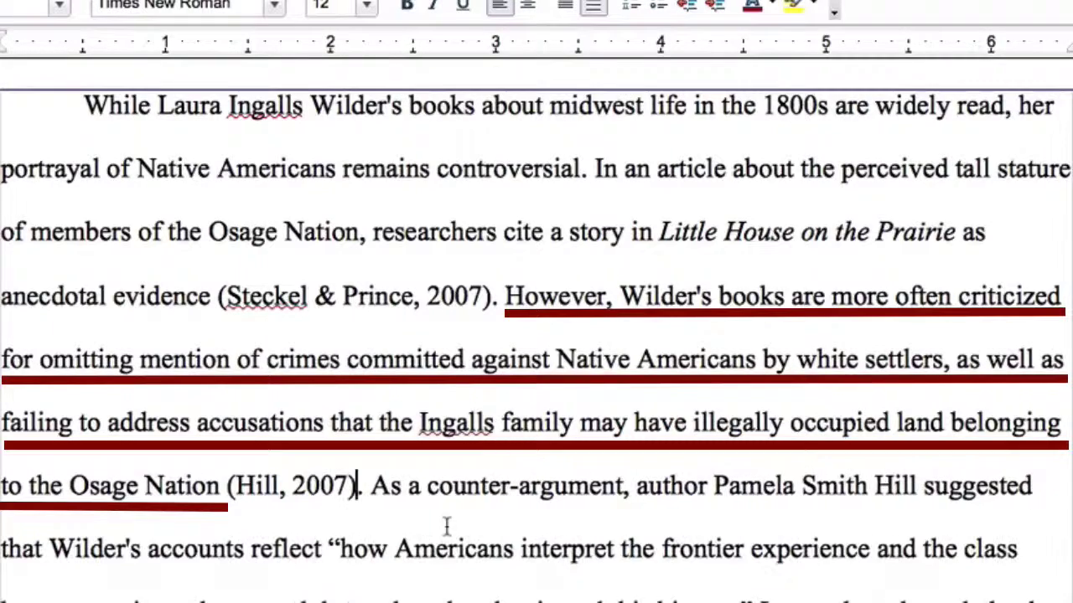
Move the period outside Hill's quotation and add (2007, p.192). after the closing quote.
scroll(701, 515, "down", 3)
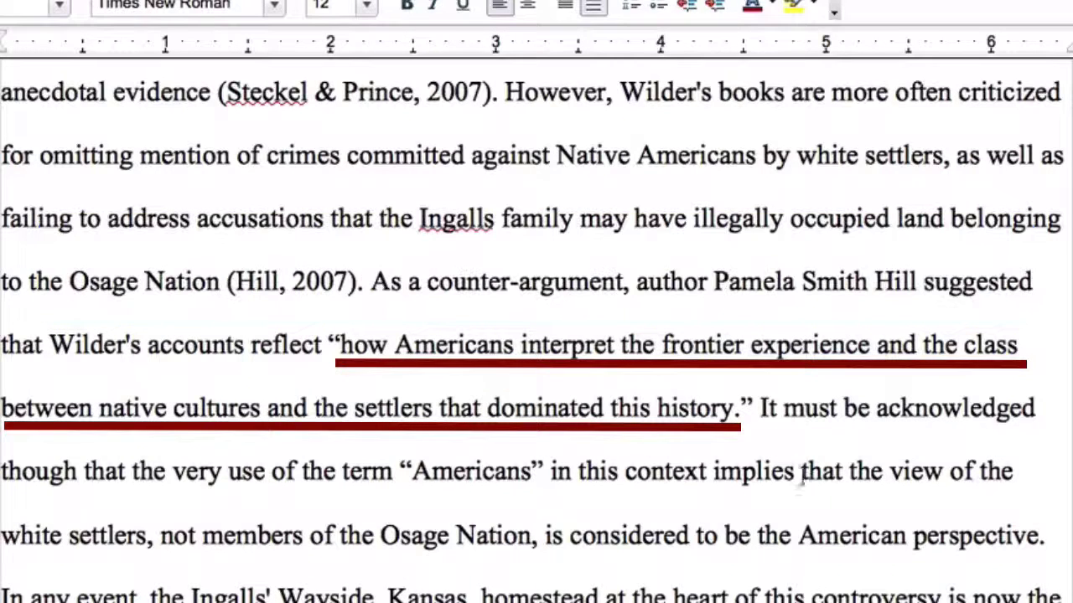
left_click(740, 408)
key("BackSpace")
key("Right")
type("(2")
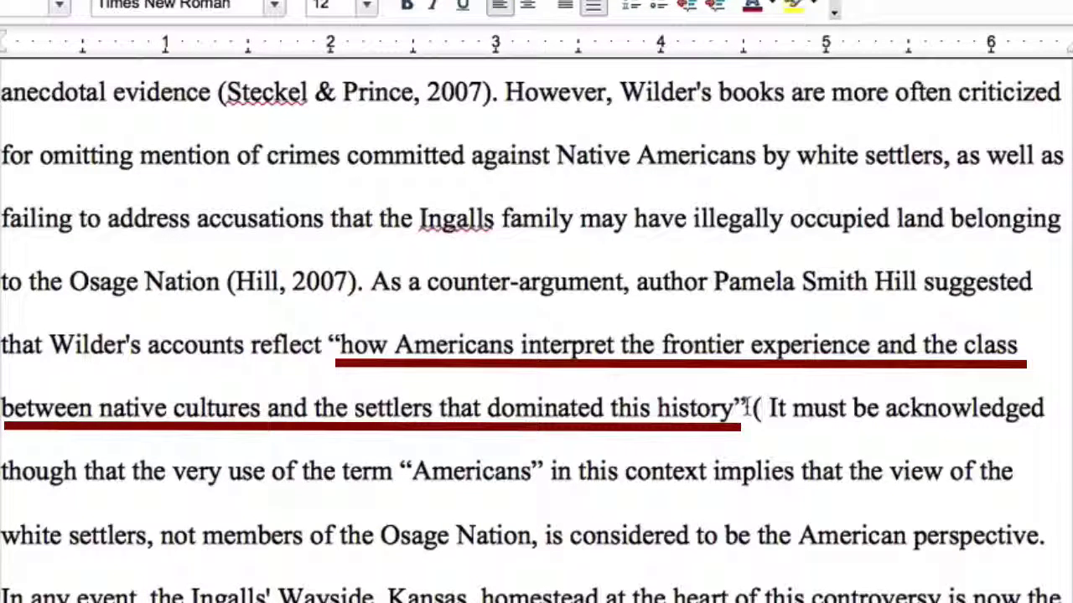
type("007,")
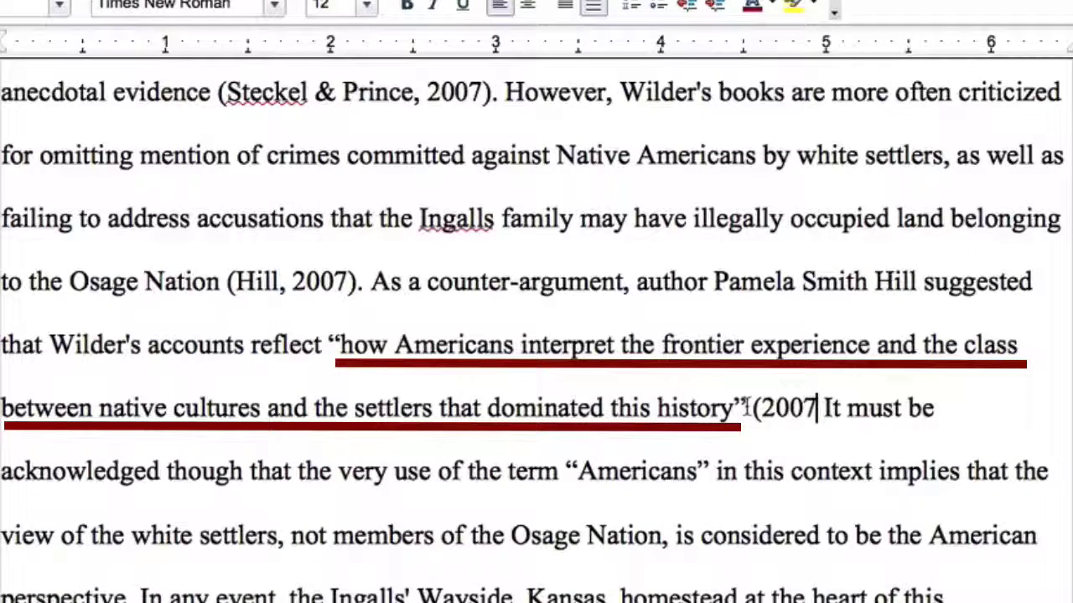
type(" p.")
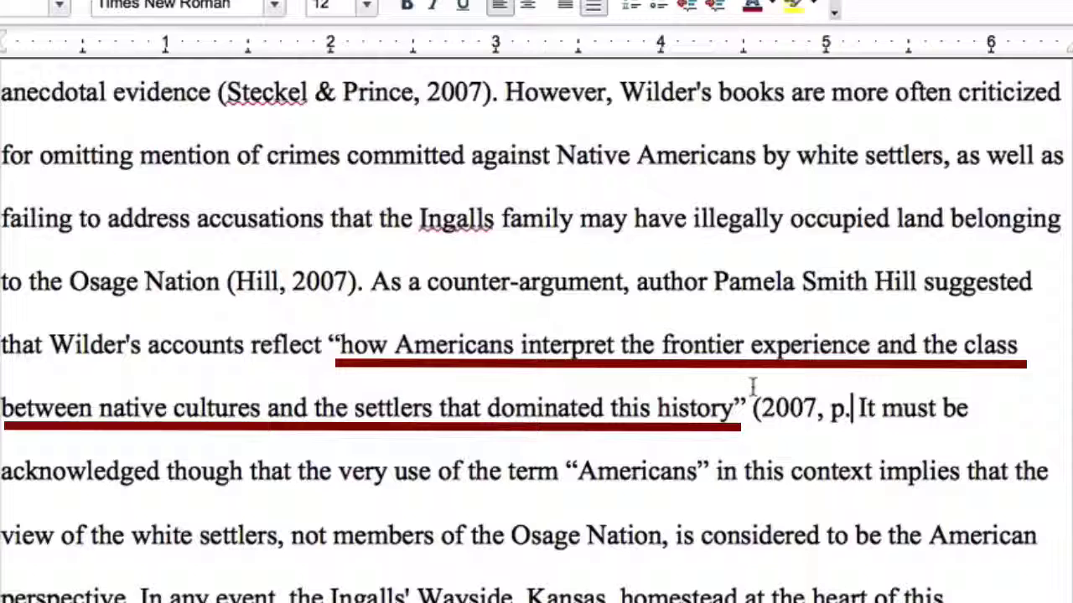
type("192")
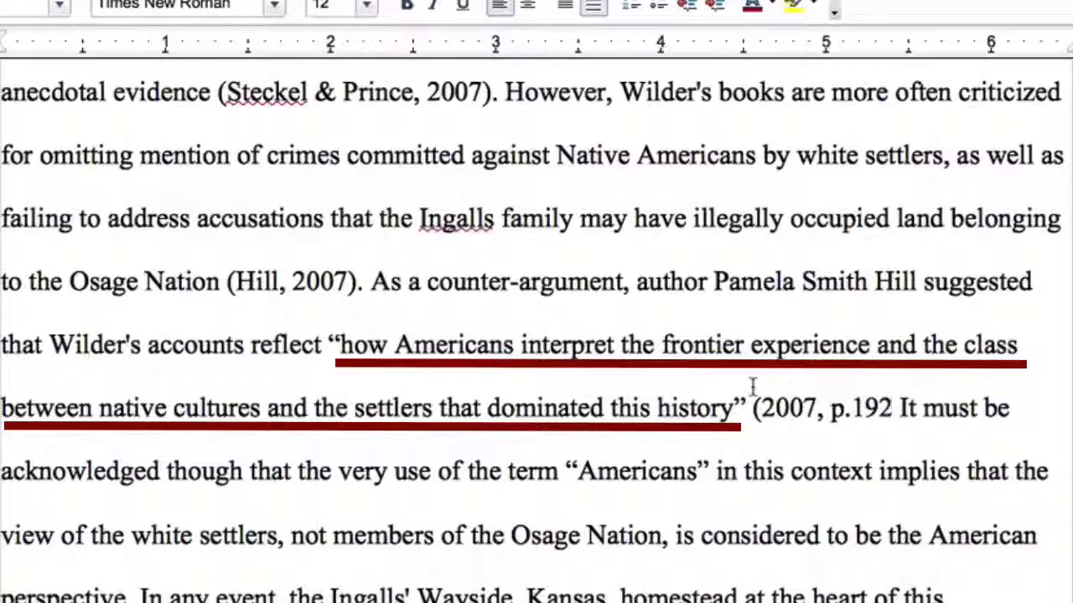
type(").")
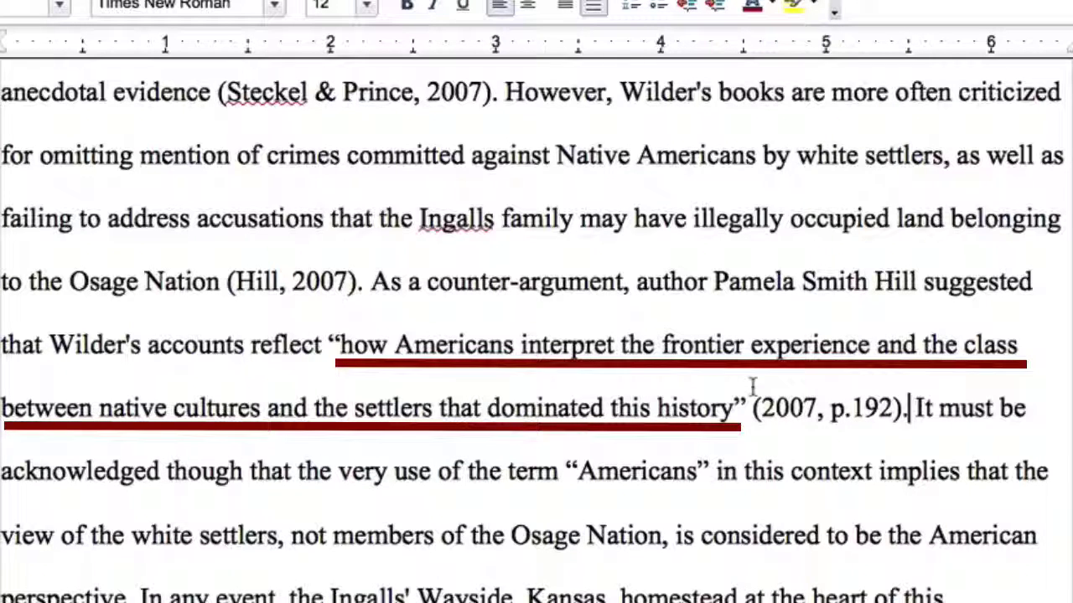
scroll(919, 573, "down", 5)
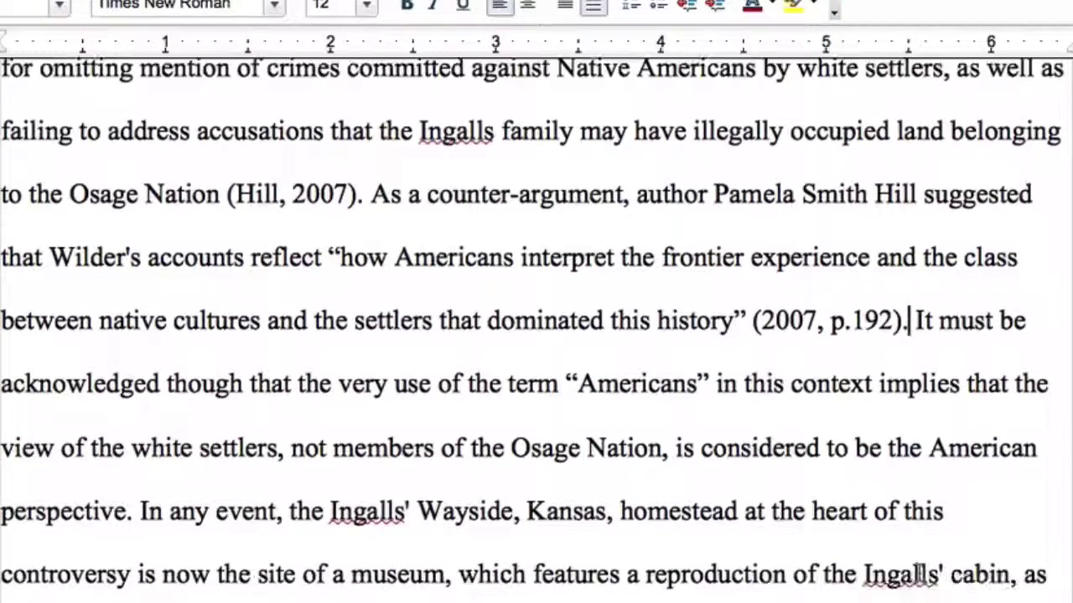
Insert (Curmudgeon66, 2013) before the final period after "schoolhouse".
scroll(920, 572, "down", 1)
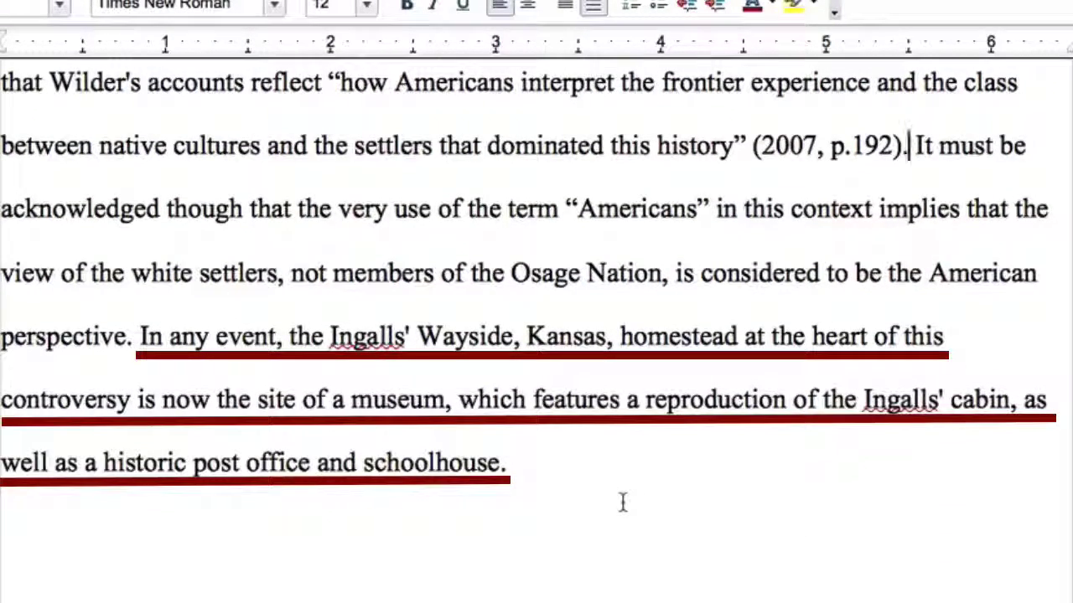
left_click(564, 479)
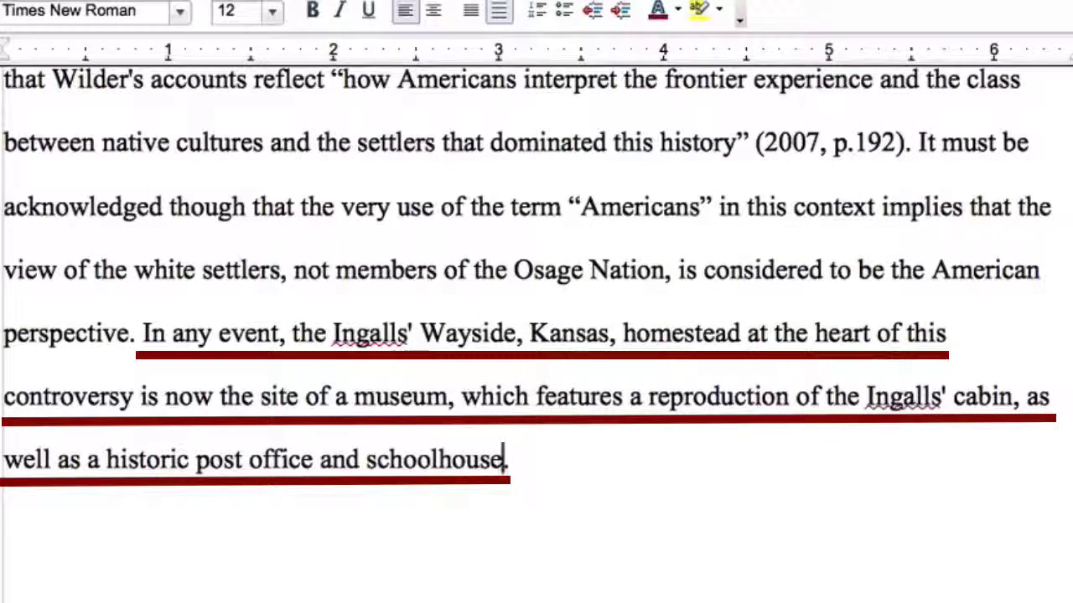
key("Left")
type("(C")
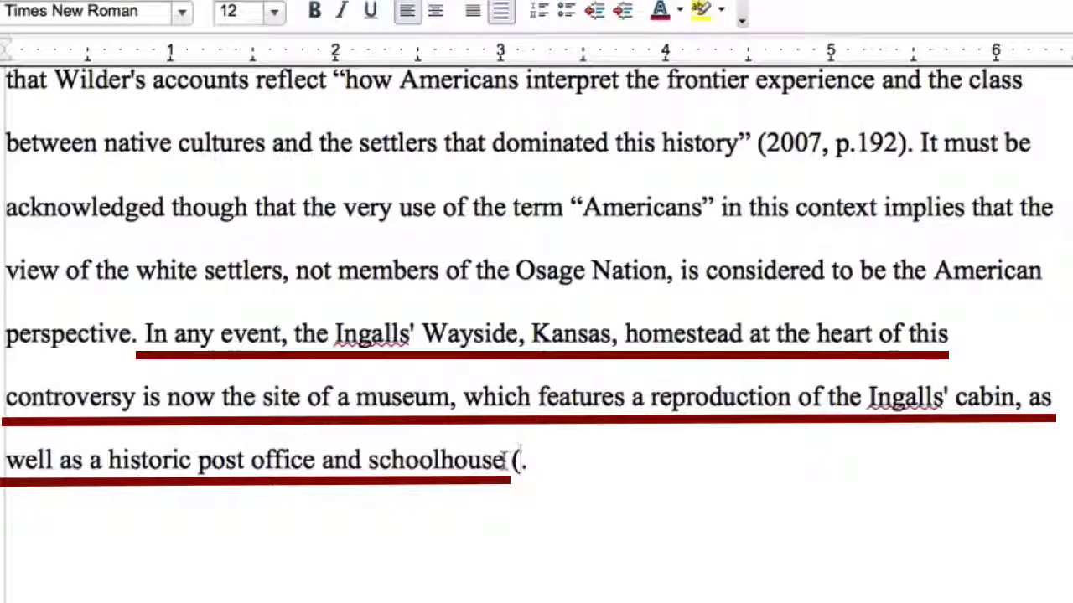
type("urmud")
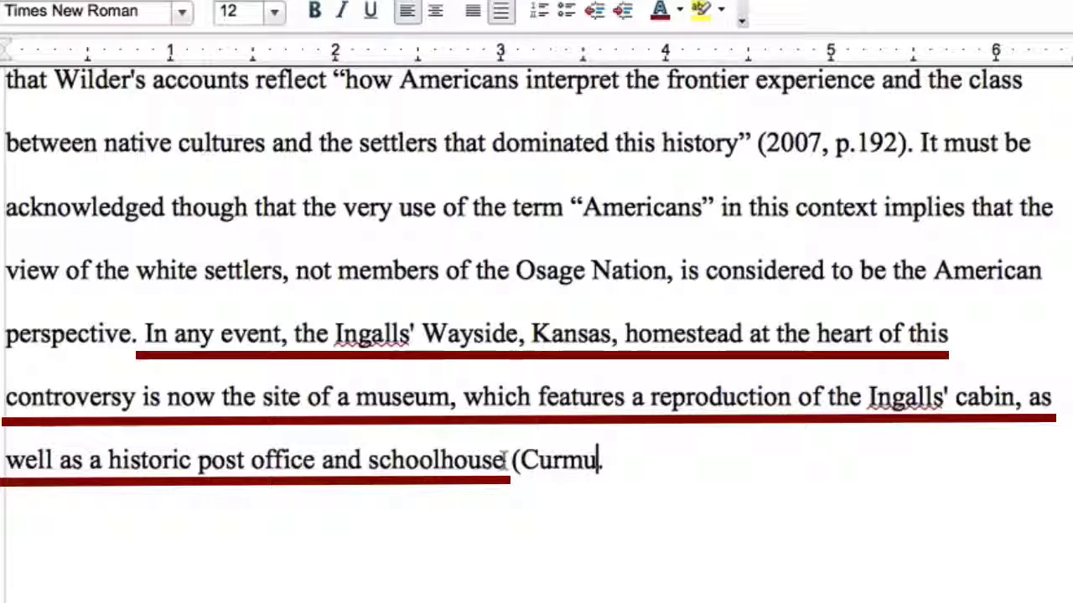
type("geon")
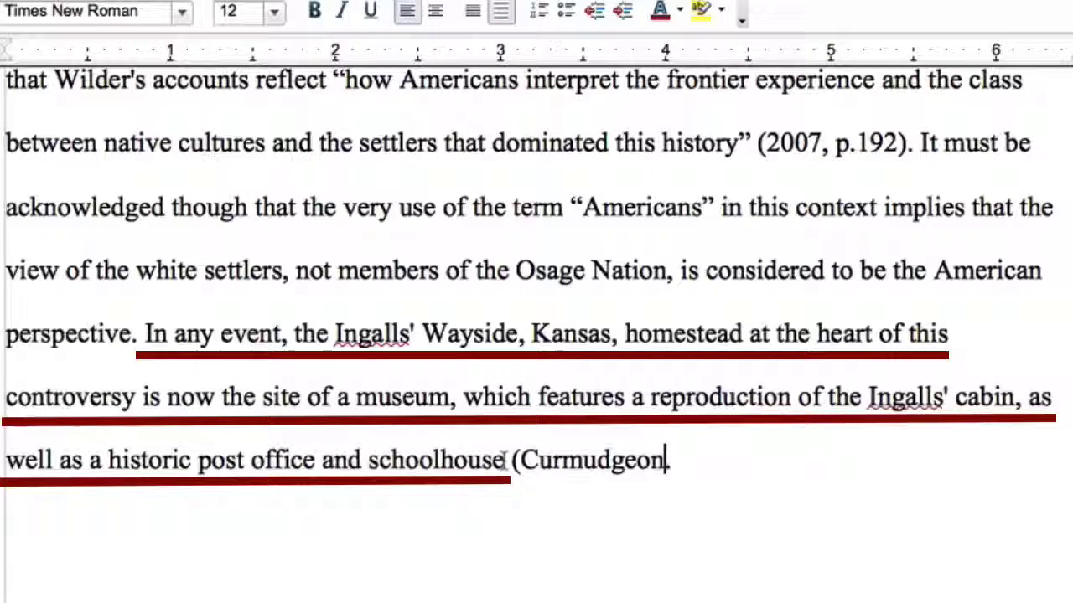
type("66, ")
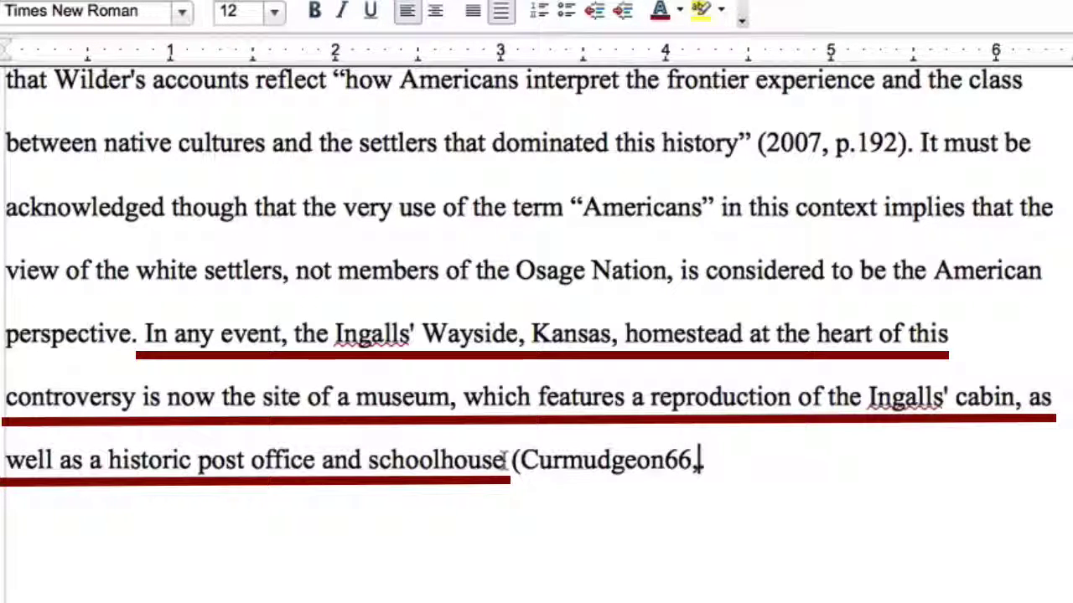
type("20")
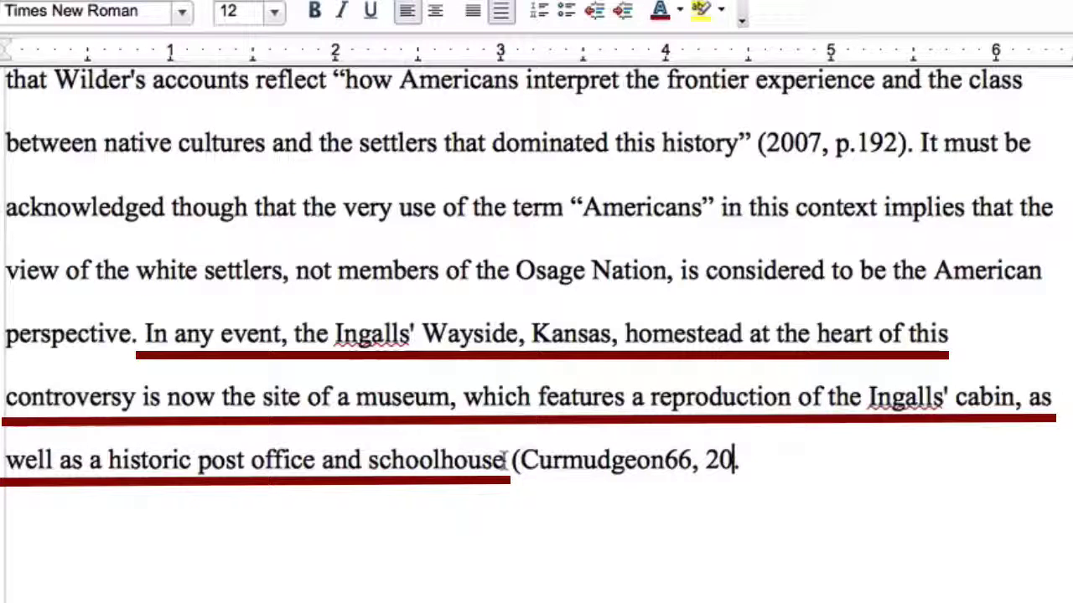
type("13).")
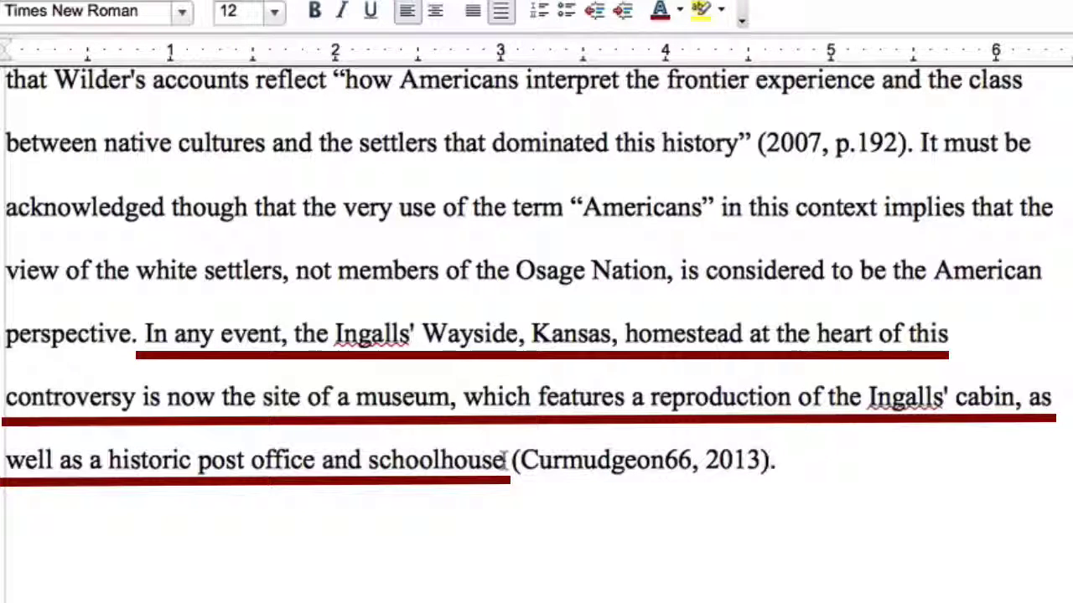